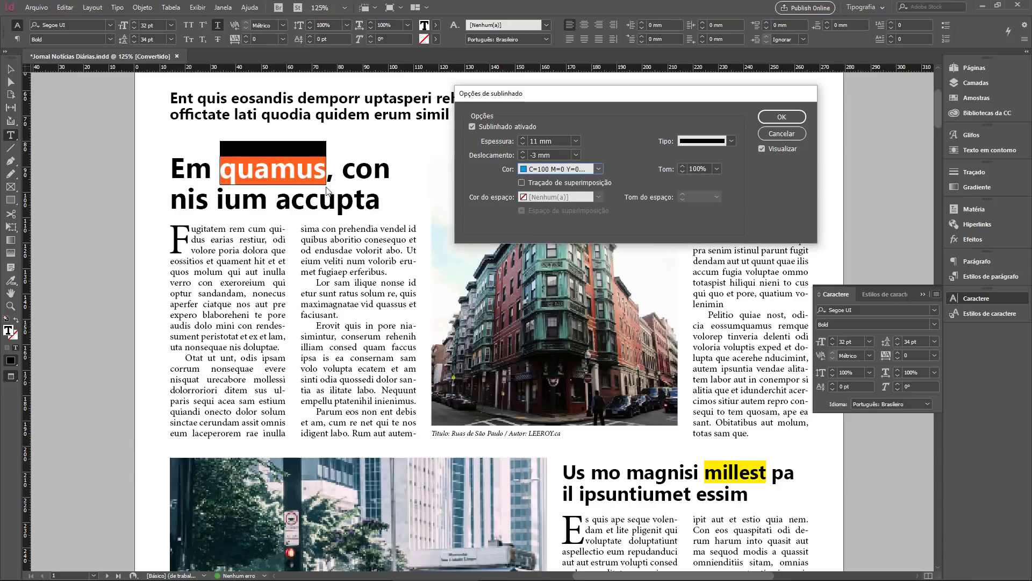
Increase the thickness of the blue underline on "quamus" and accept the underline options
click(522, 139)
key(Return)
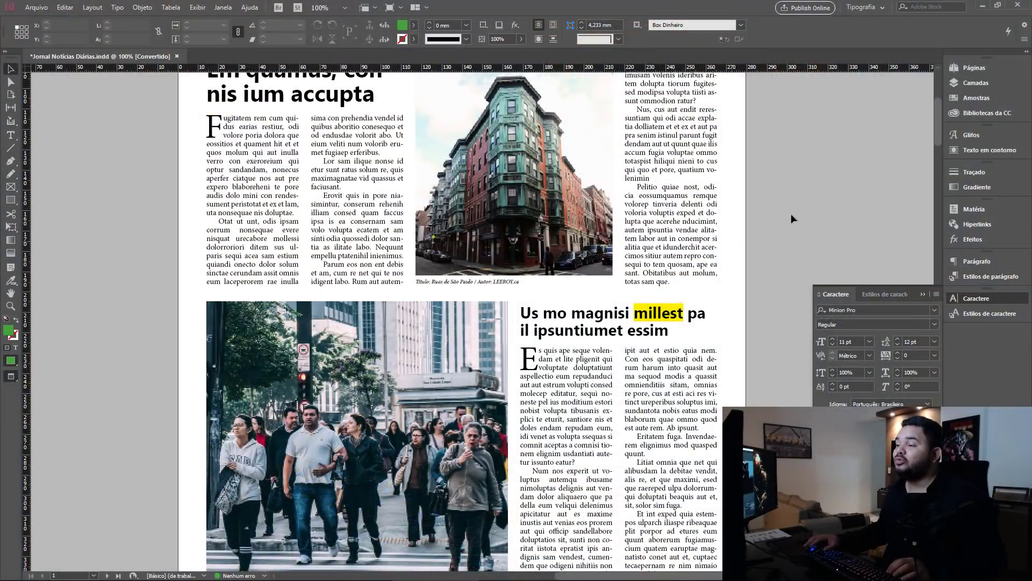
Underline the word "quamus" in the headline "Em quamus, con nis ium accupta"
scroll(699, 325, up, 1)
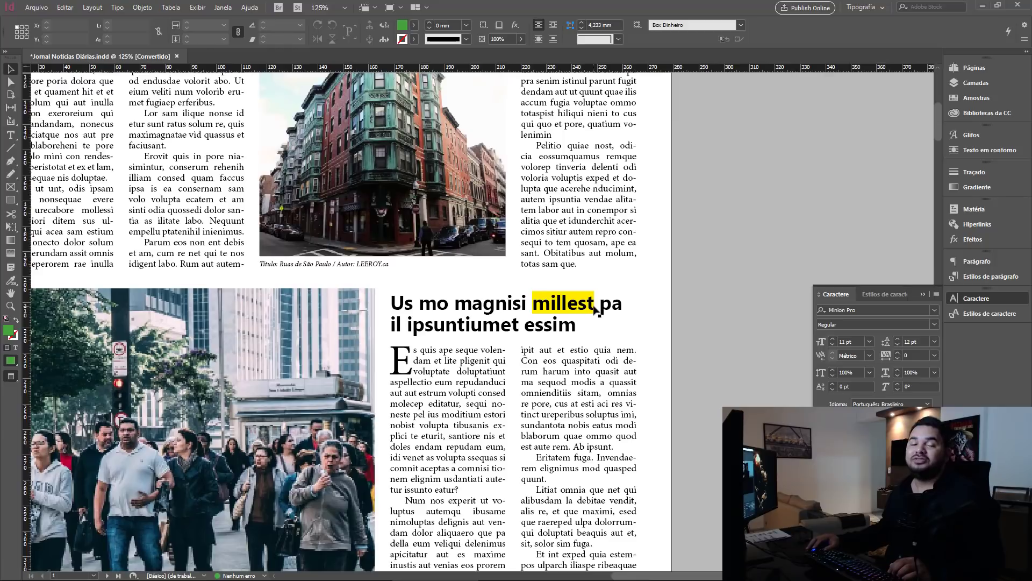
drag(239, 144, 411, 314)
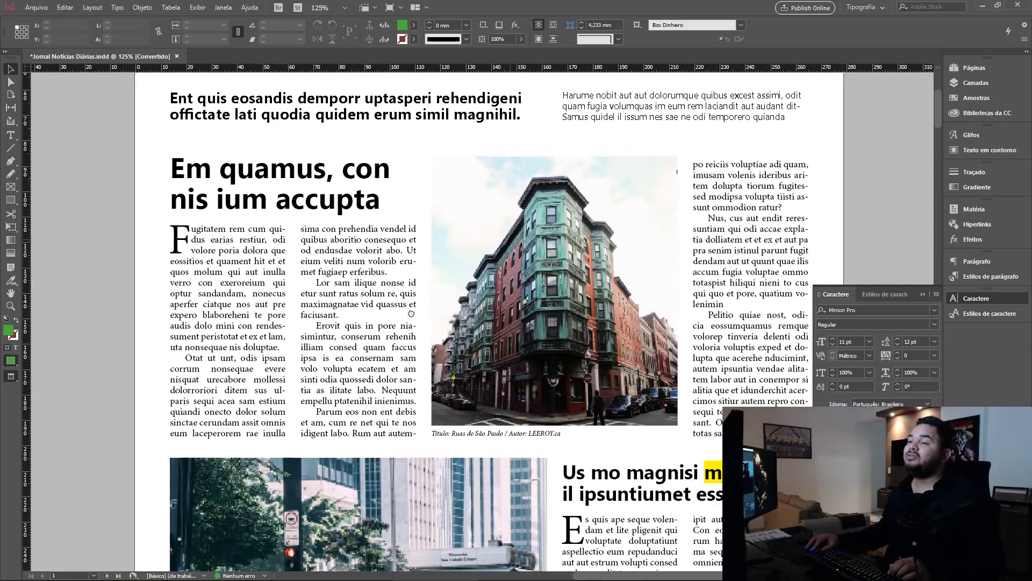
key(t)
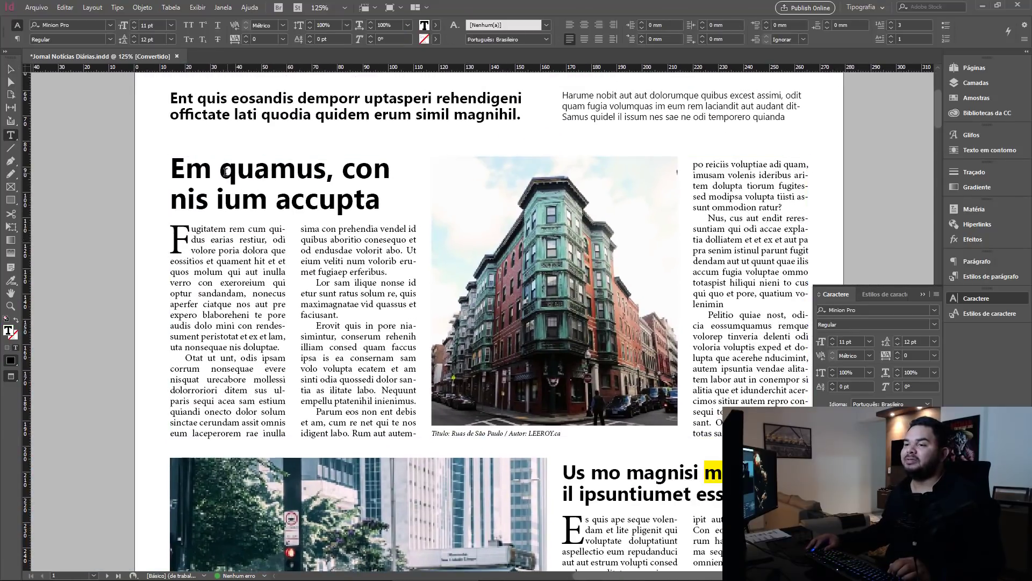
drag(220, 171, 327, 171)
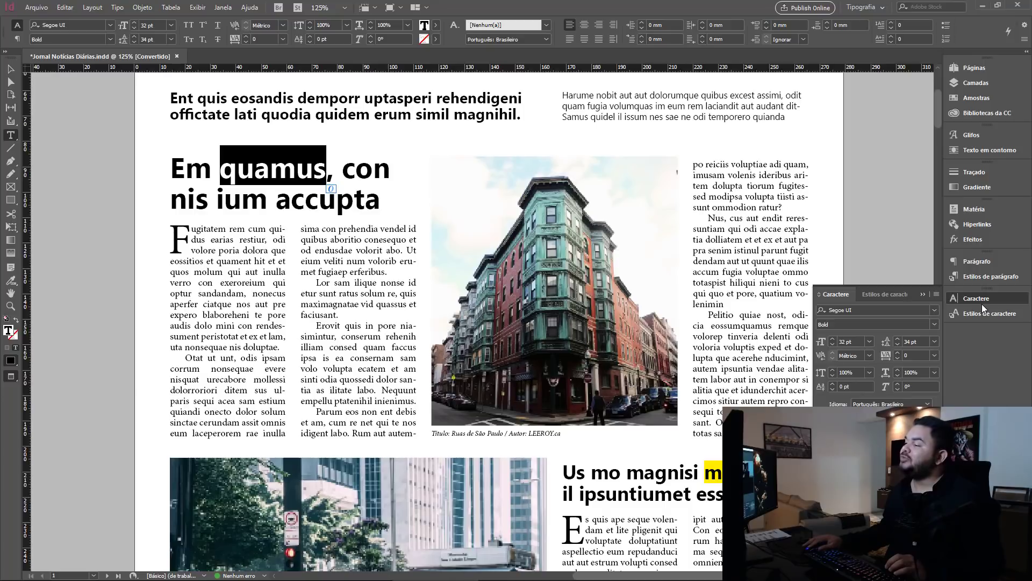
click(222, 7)
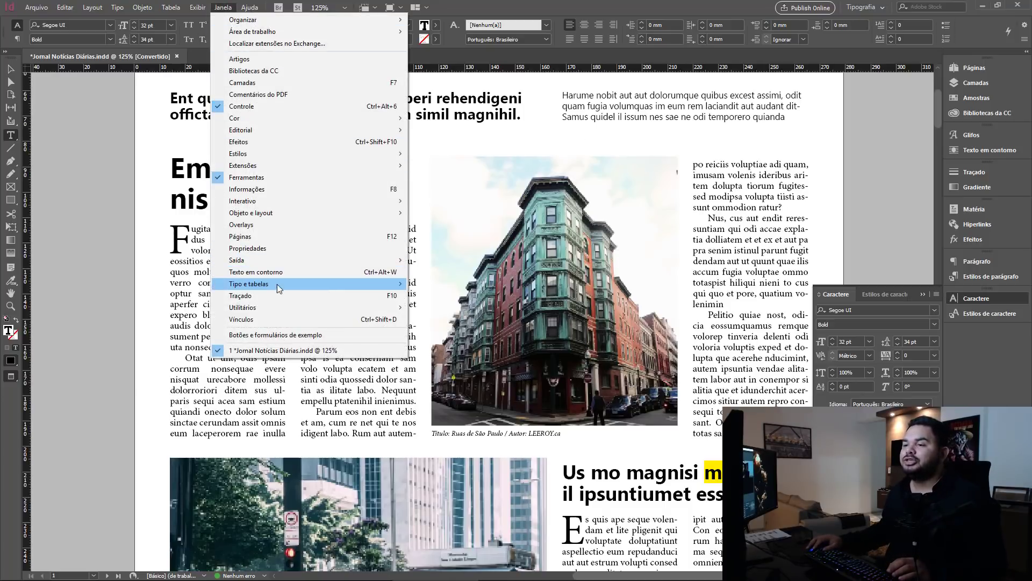
mouse_move(284, 283)
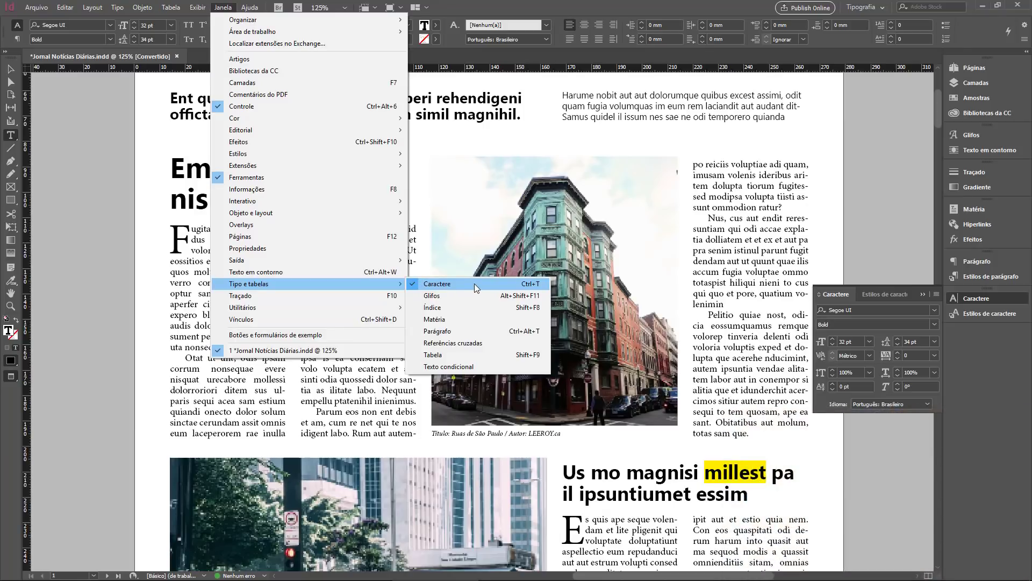
click(938, 294)
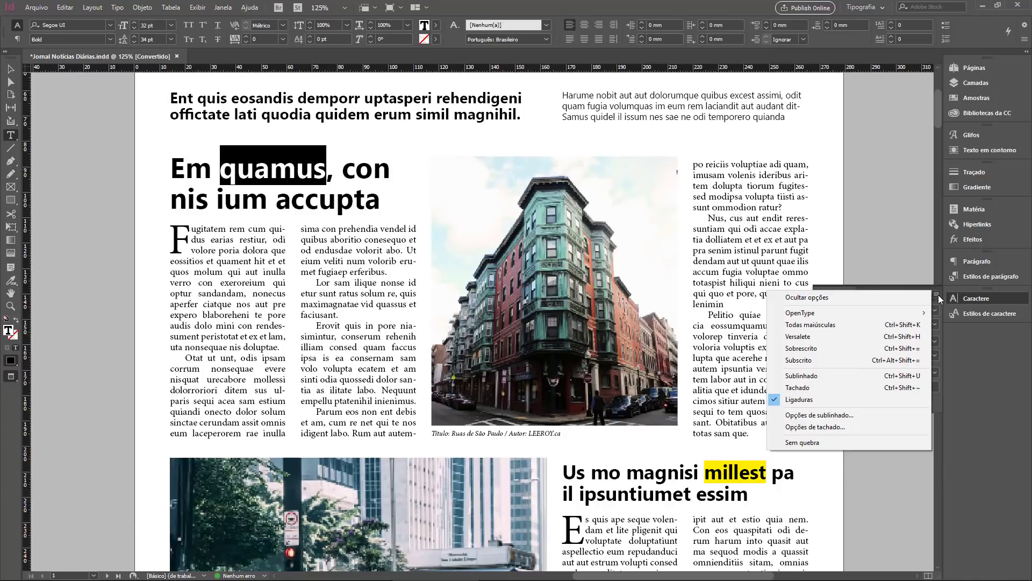
click(938, 294)
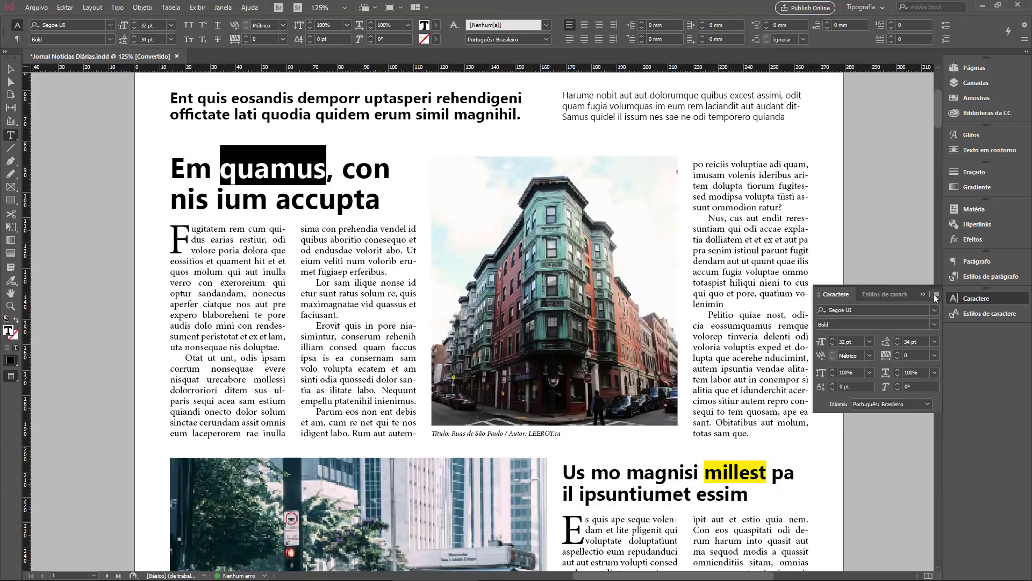
click(937, 295)
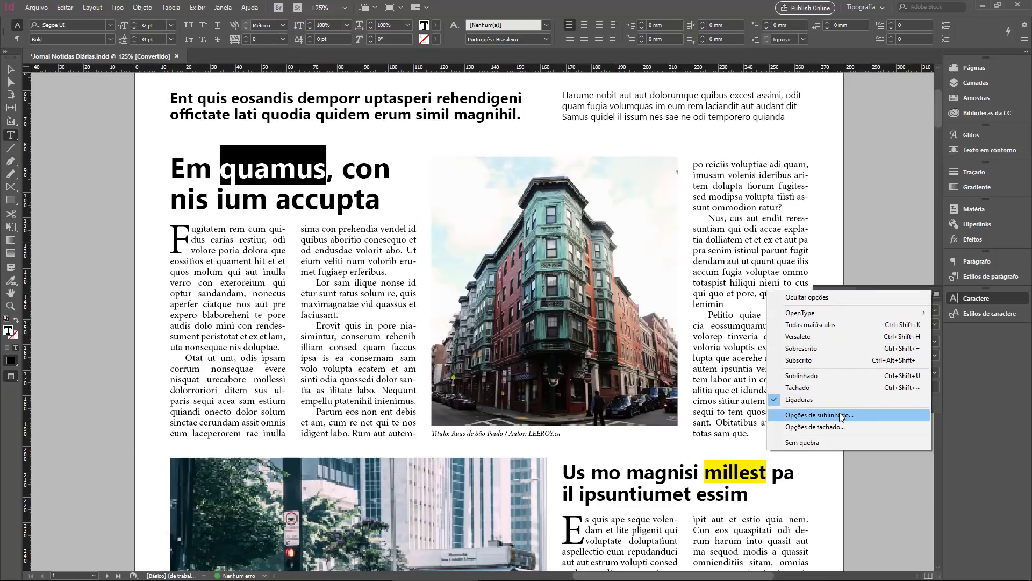
click(809, 375)
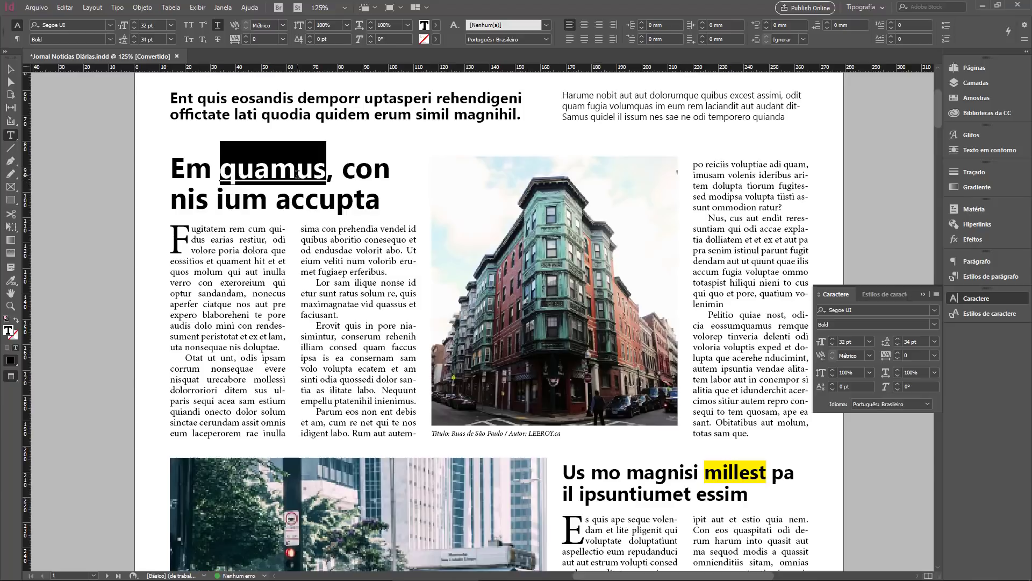
In the underline options for "quamus", set the thickness to 11 mm and the offset to -3 mm
click(937, 295)
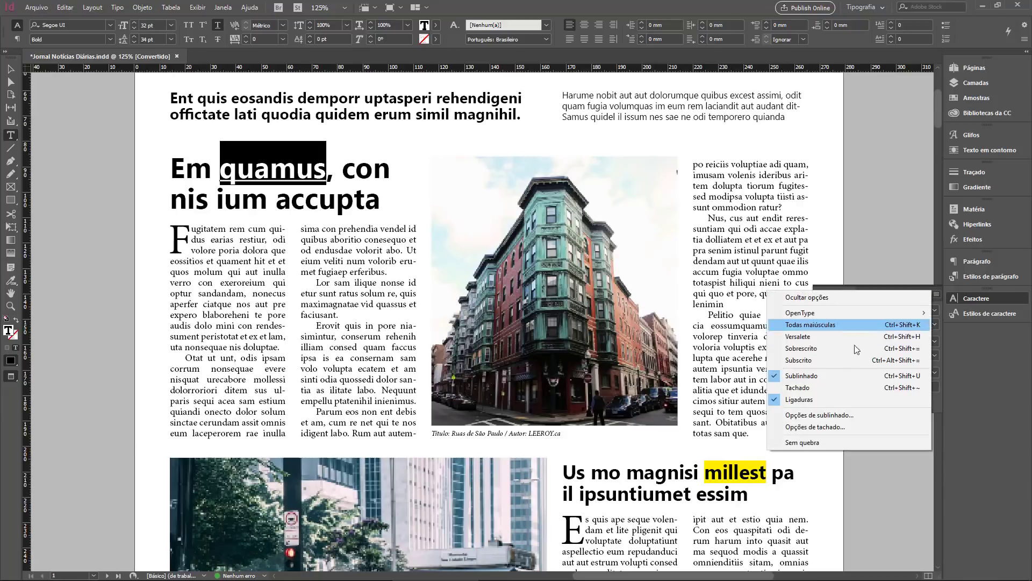
click(832, 415)
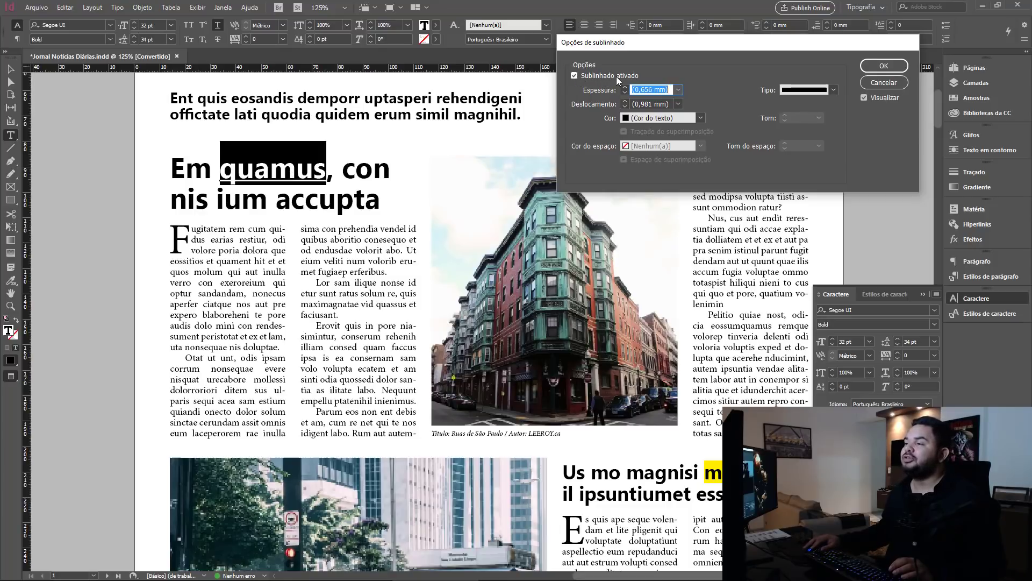
drag(677, 45, 575, 96)
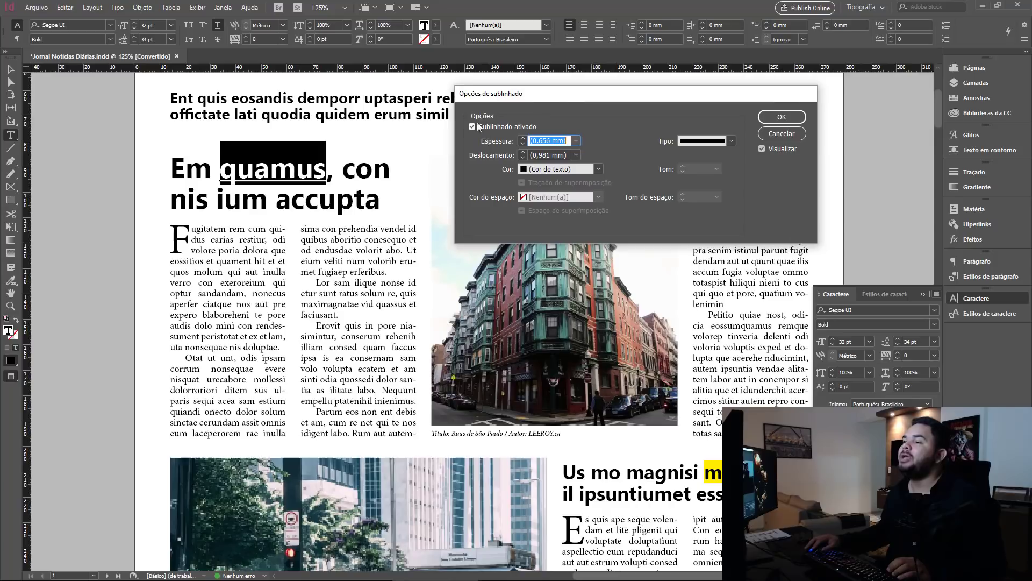
click(525, 141)
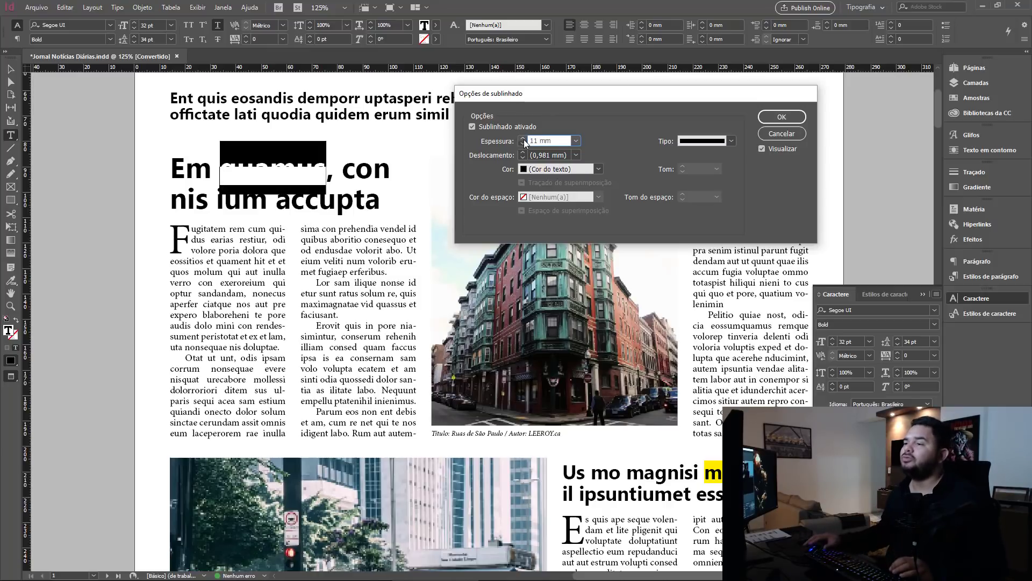
click(522, 158)
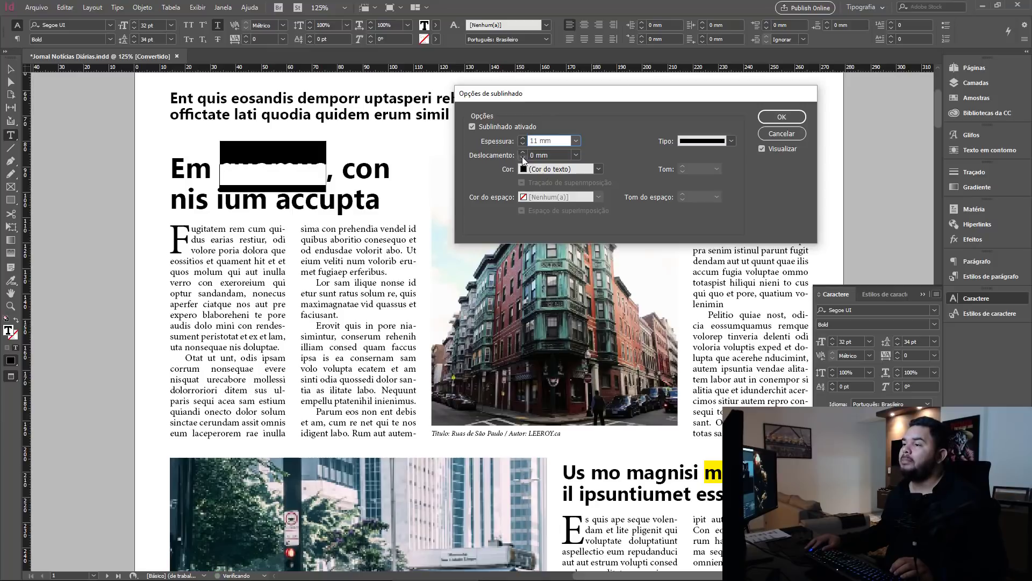
click(523, 157)
click(523, 157)
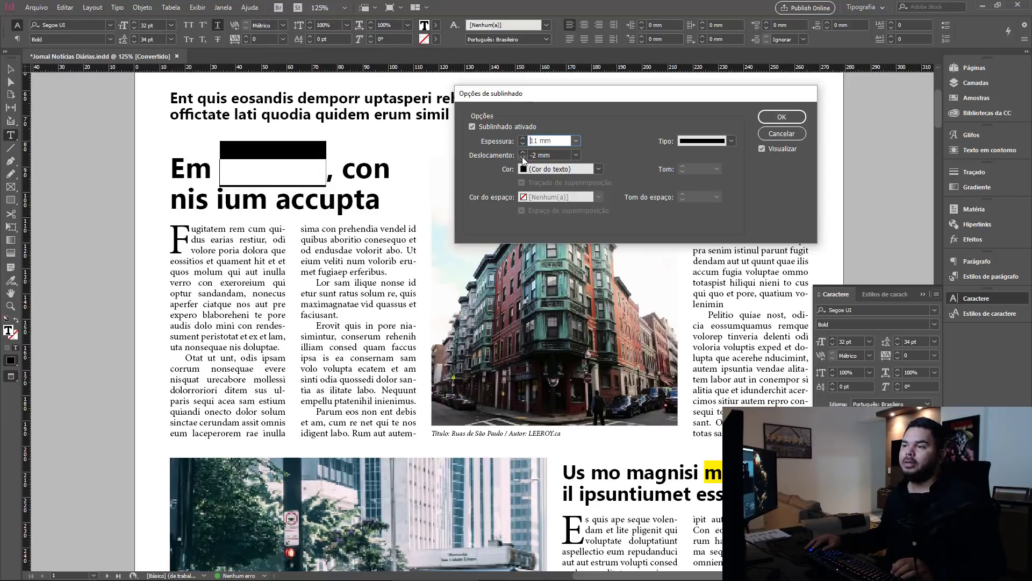
click(522, 158)
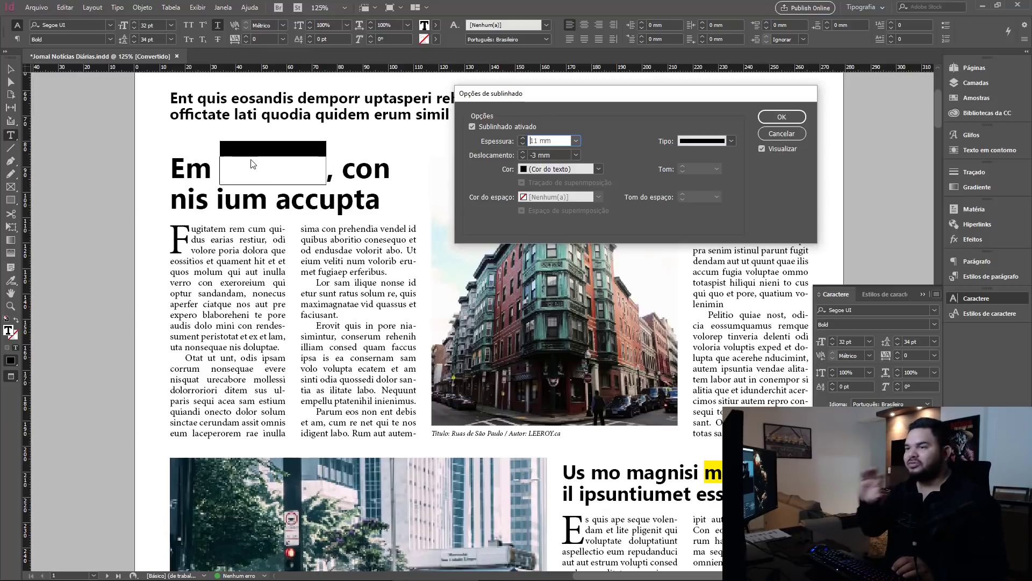
Colour the underline cyan (C=100 M=0 Y=0 K=0), set its thickness to 12 mm, and apply the options
click(589, 172)
click(554, 243)
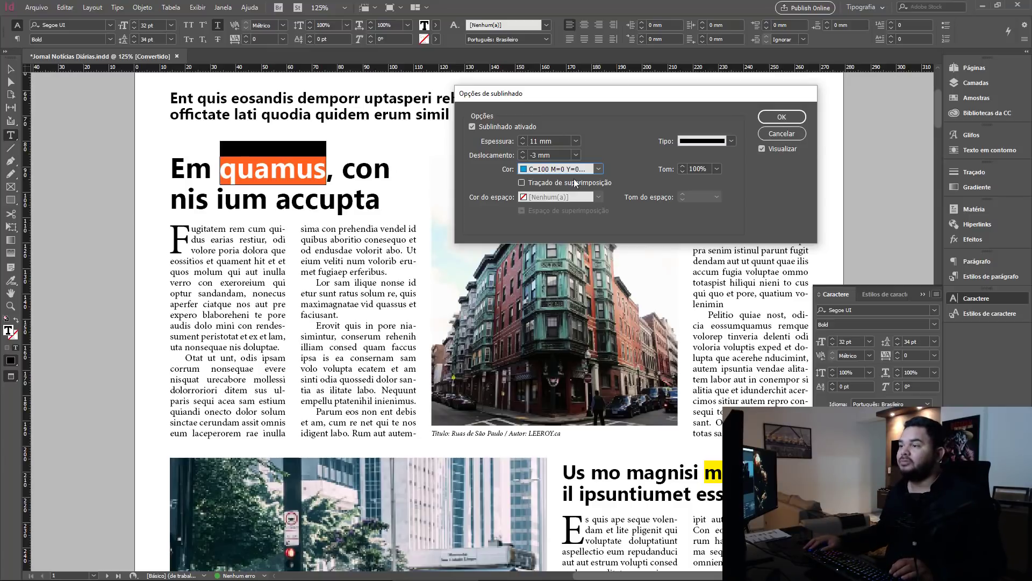
click(524, 138)
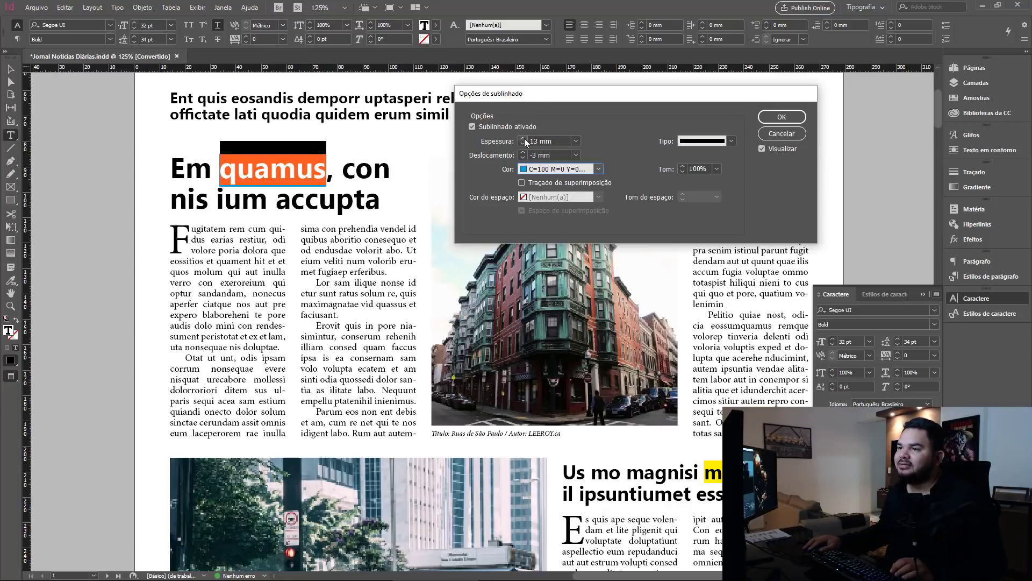
click(525, 145)
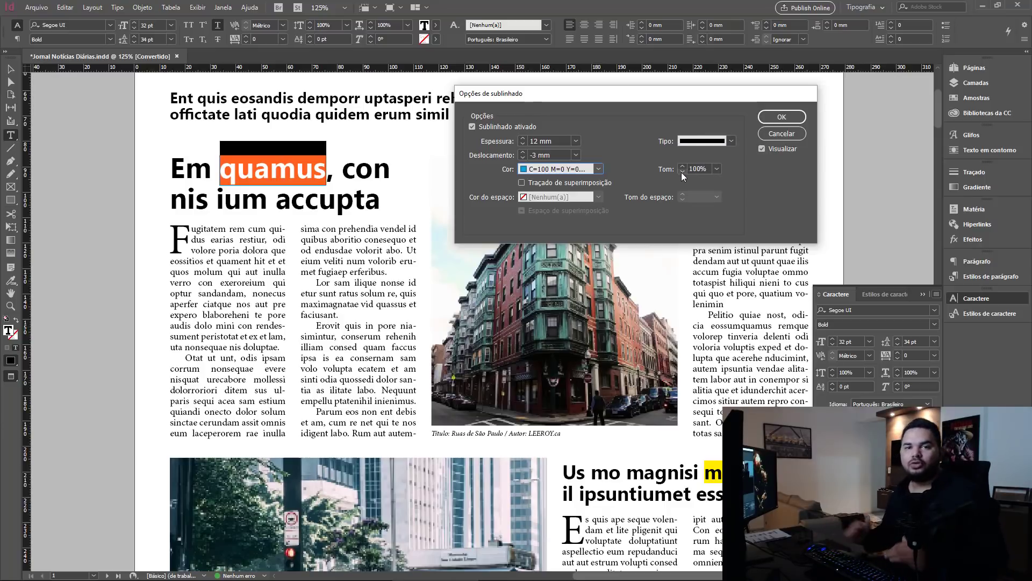
click(778, 117)
key(ctrl+shift+u)
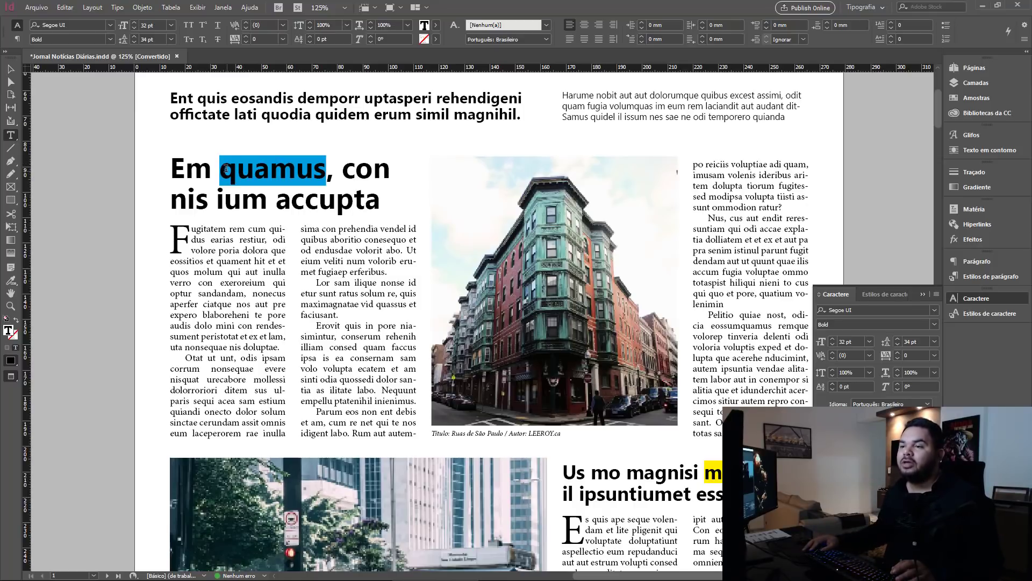
Create a new character style from the blue-highlighted word "quamus" and apply it to that word
drag(222, 166, 325, 168)
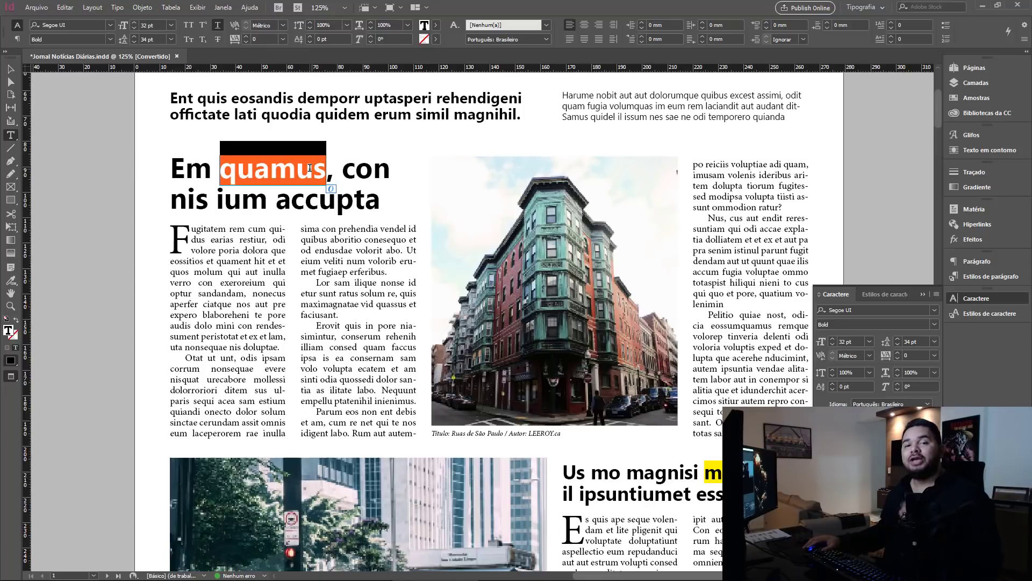
click(989, 314)
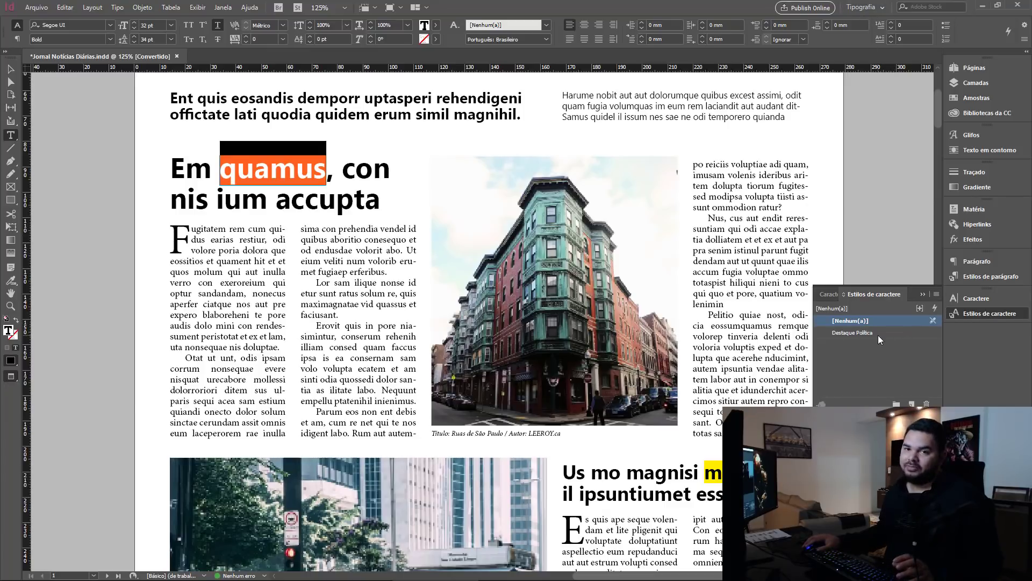
click(221, 7)
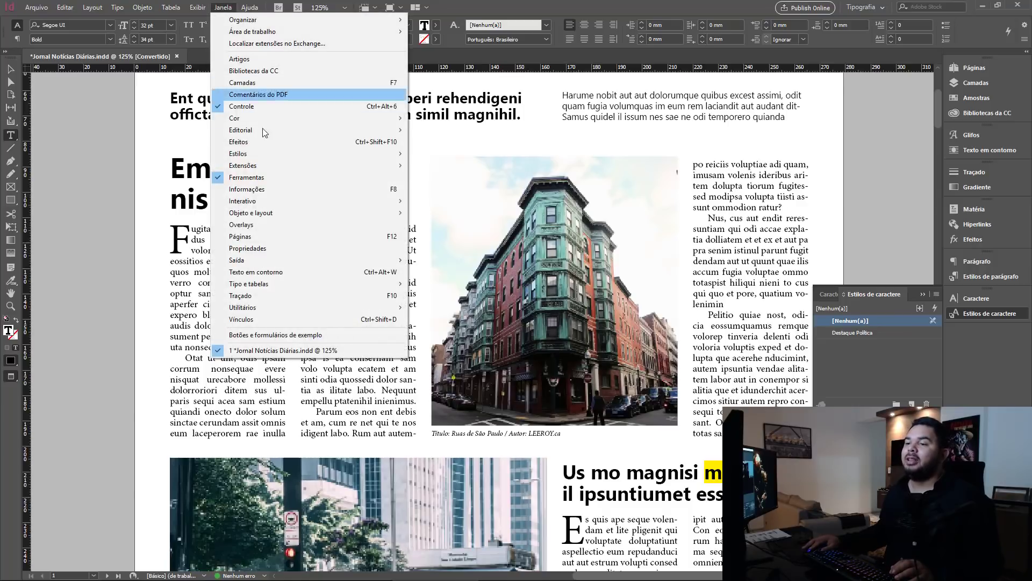
mouse_move(259, 153)
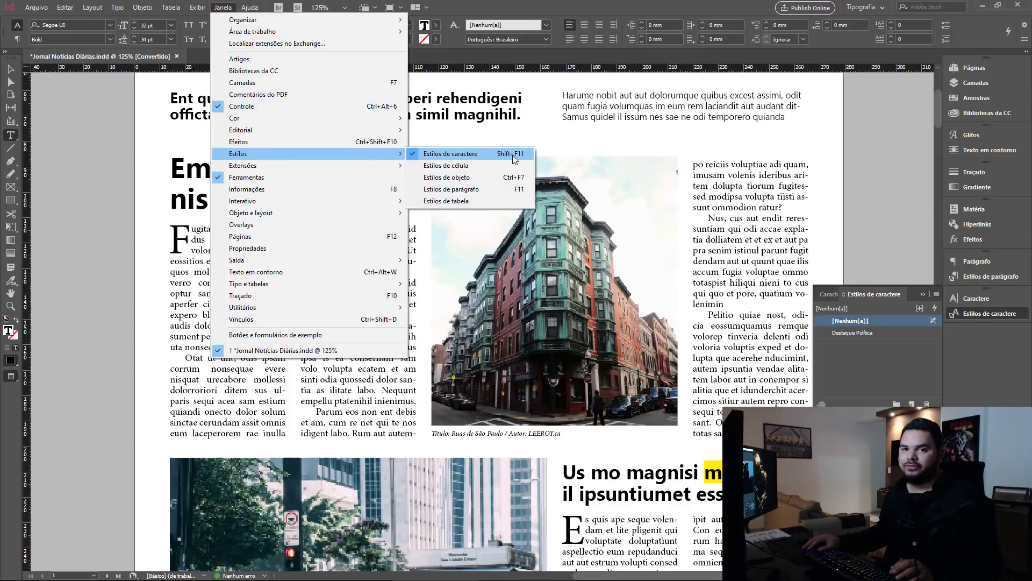
click(881, 299)
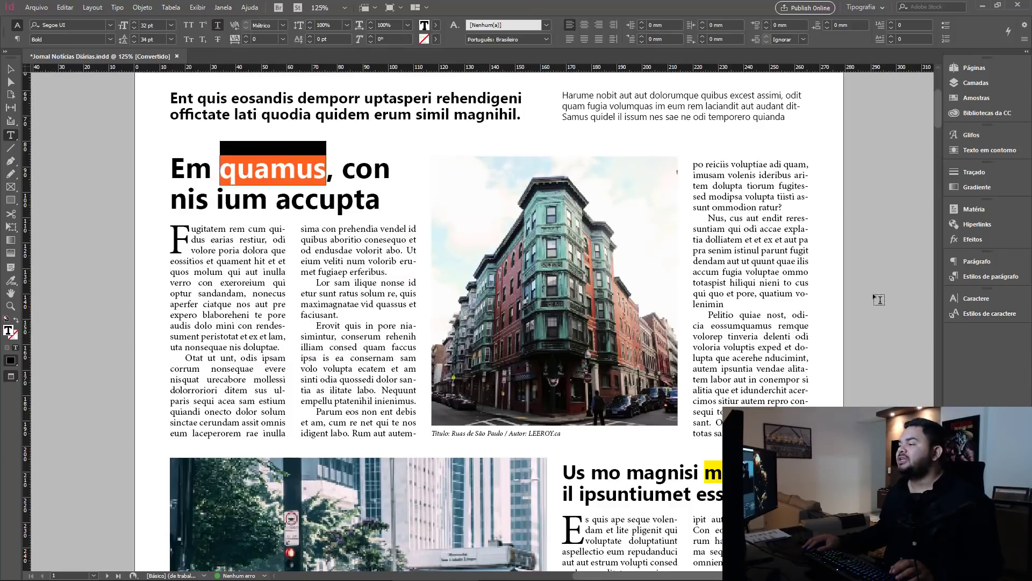
click(990, 312)
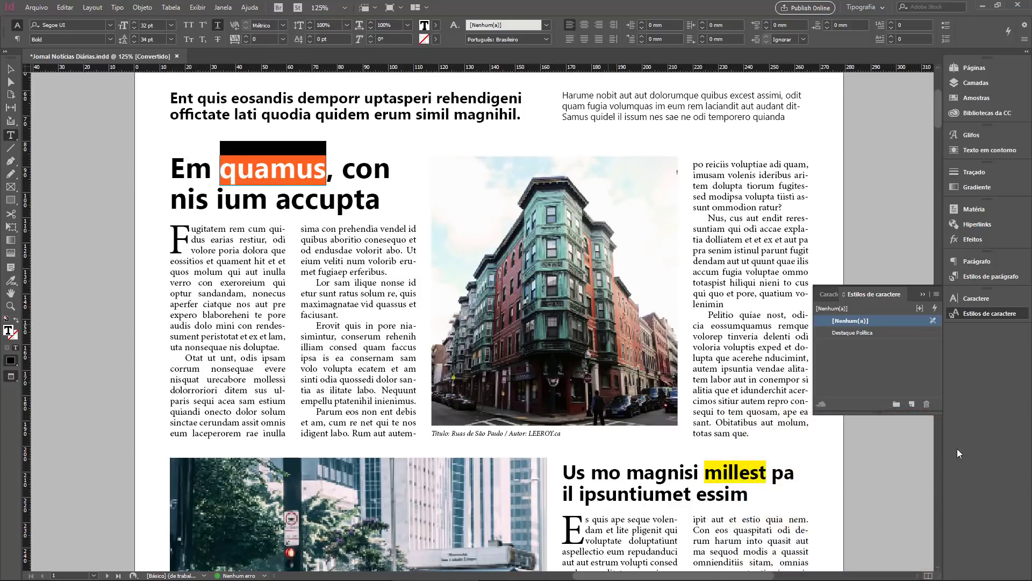
click(912, 404)
click(867, 343)
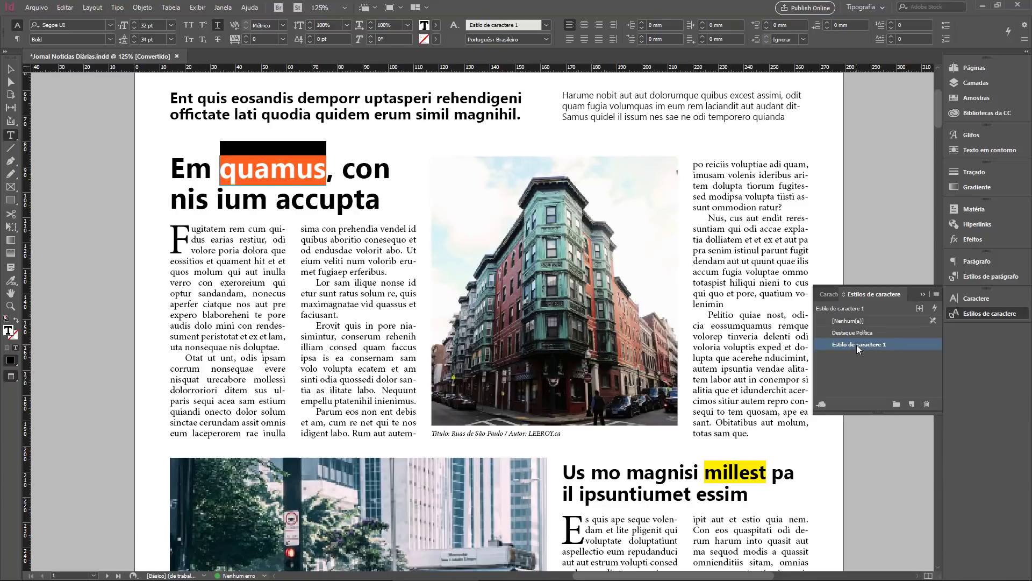
Rename the new character style as "Sombreamento azul" and deselect the headline word
double_click(856, 344)
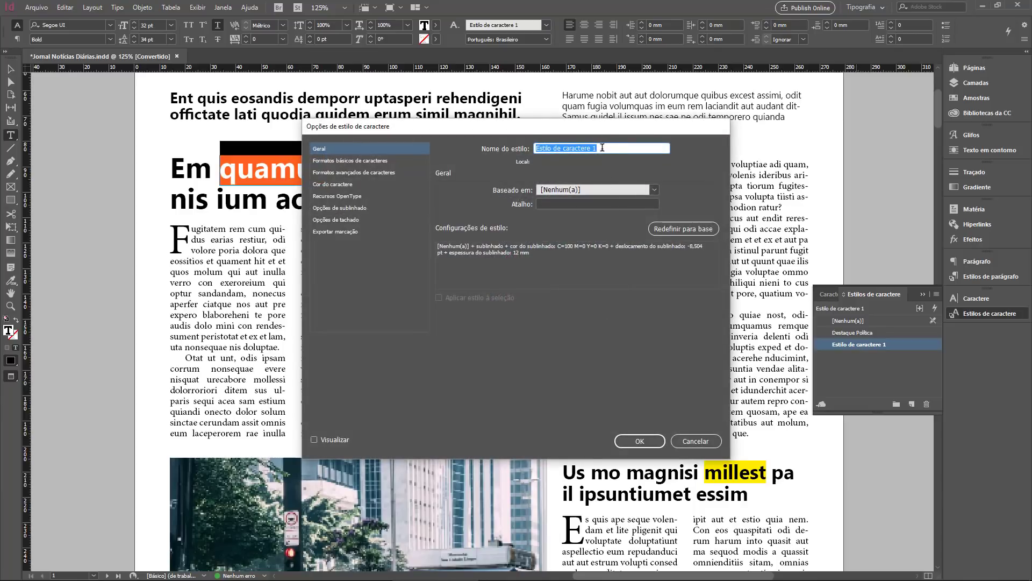
text(Sombreamento azul)
click(639, 441)
click(271, 170)
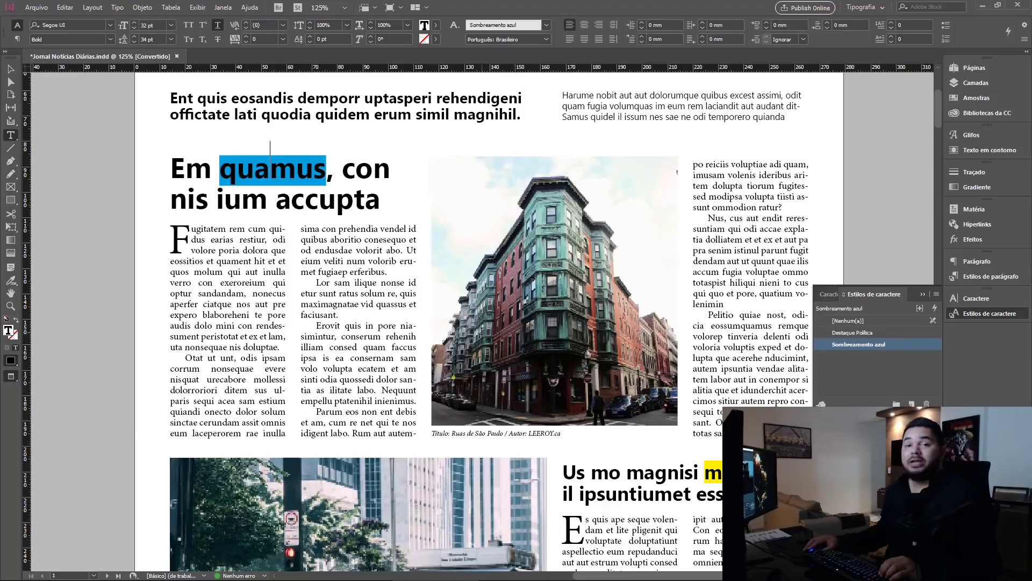
Apply the "Sombreamento azul" character style to the word "conculictum" in the page 4 DINHEIRO headline and deselect the text
scroll(484, 323, down, 5)
scroll(477, 336, down, 8)
scroll(537, 376, left, 10)
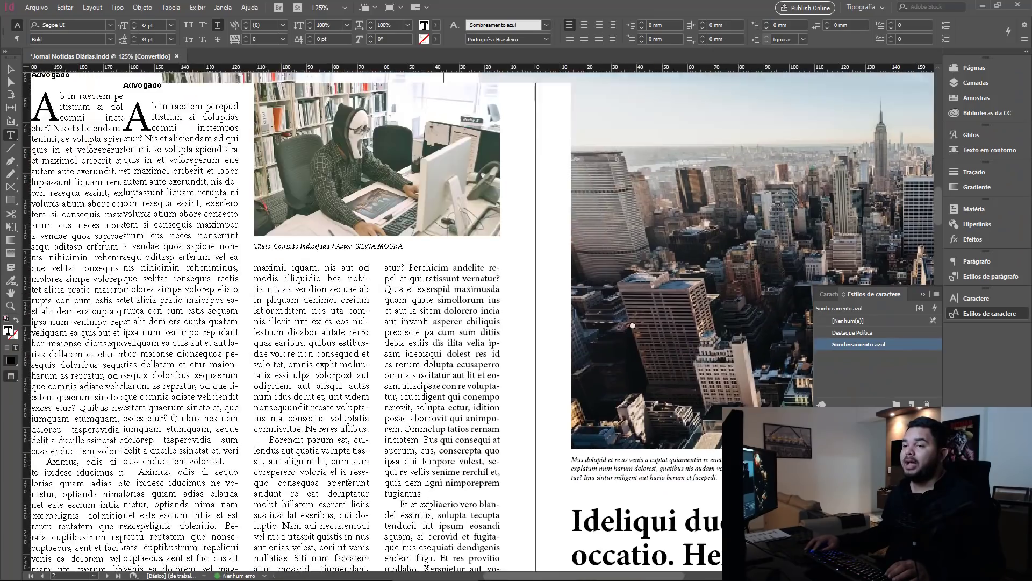
scroll(598, 434, down, 9)
scroll(565, 387, right, 2)
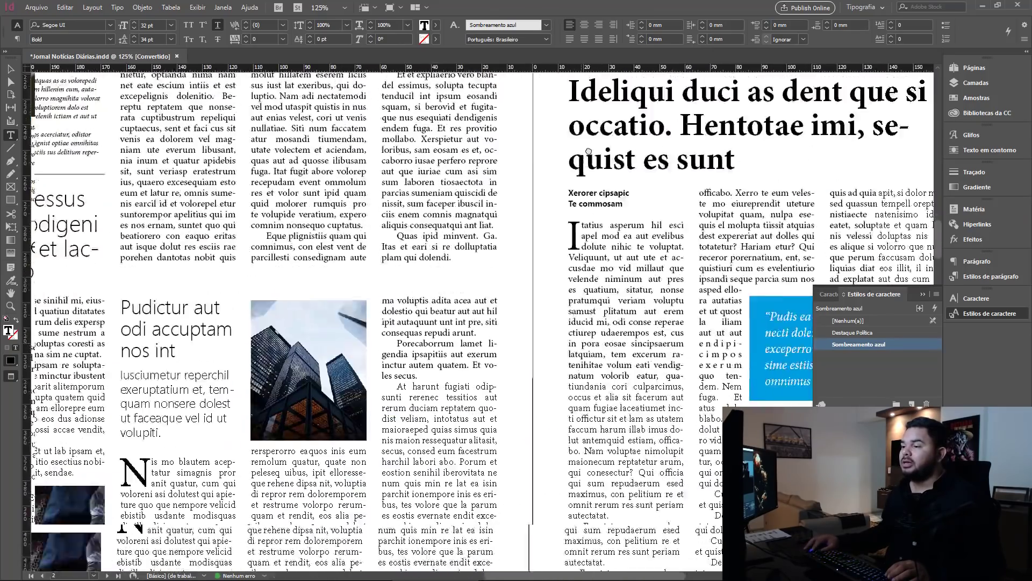
scroll(517, 343, down, 8)
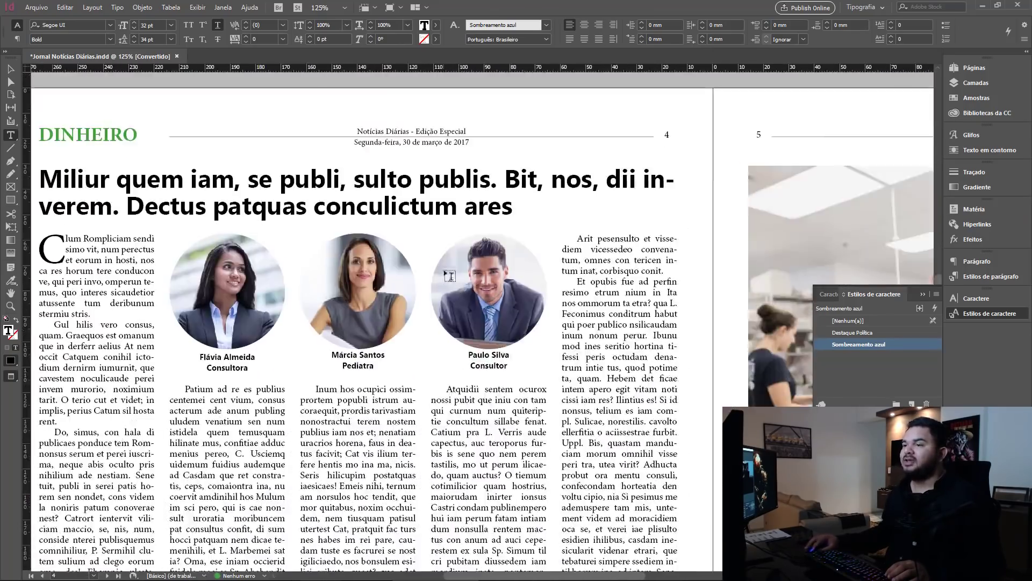
drag(315, 204, 458, 205)
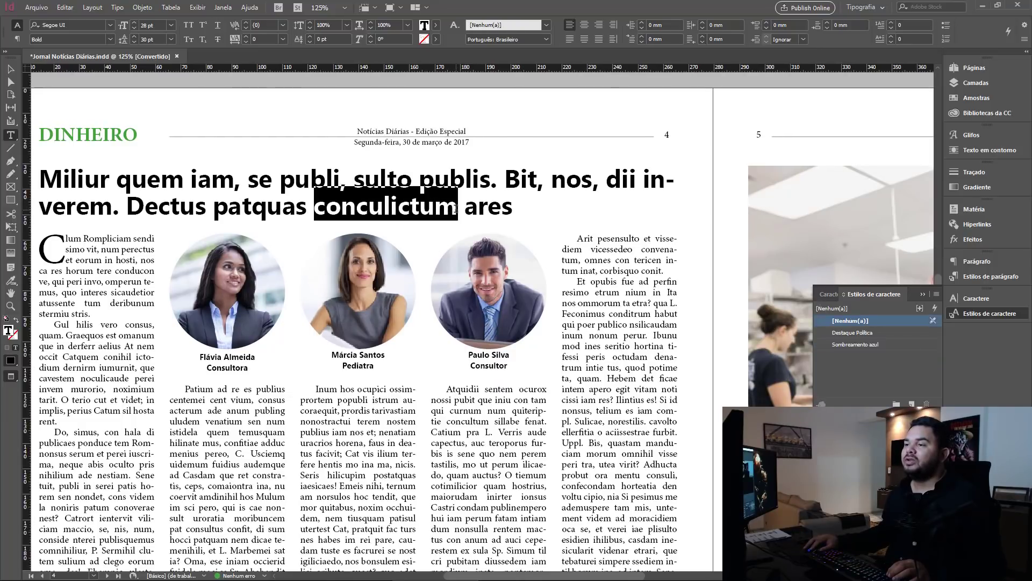
click(867, 343)
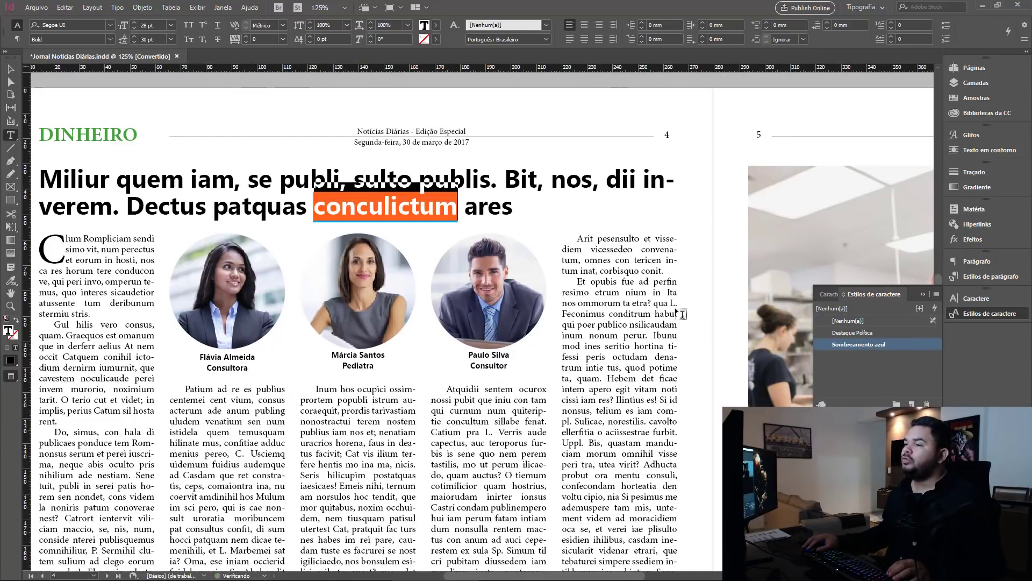
key(Escape)
click(269, 112)
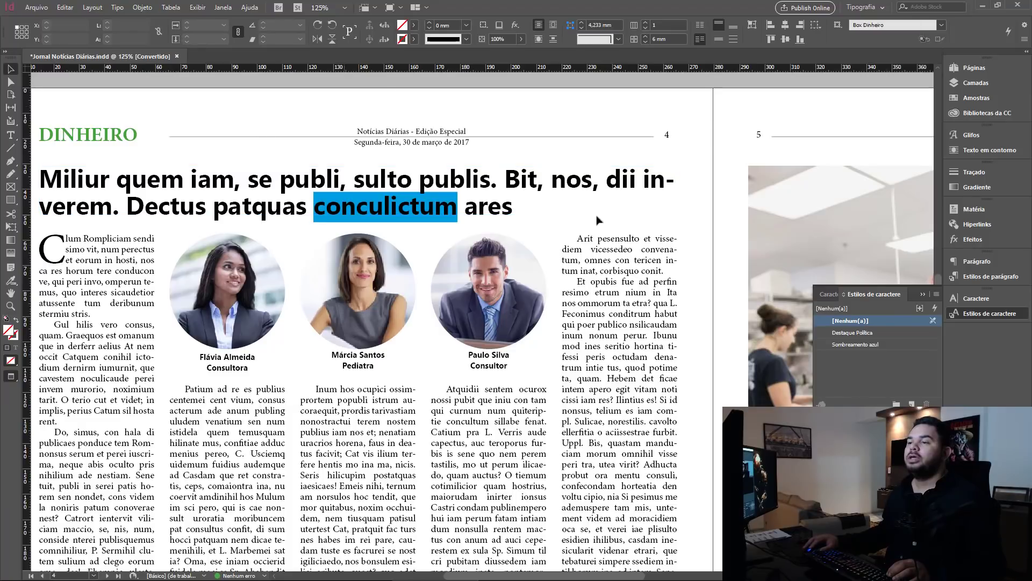
In the underline options of the "Sombreamento azul" character style, set the underline colour to magenta (C=0 M=100 Y=0 K=0)
key(ctrl+minus)
key(ctrl+minus)
drag(525, 337, 500, 248)
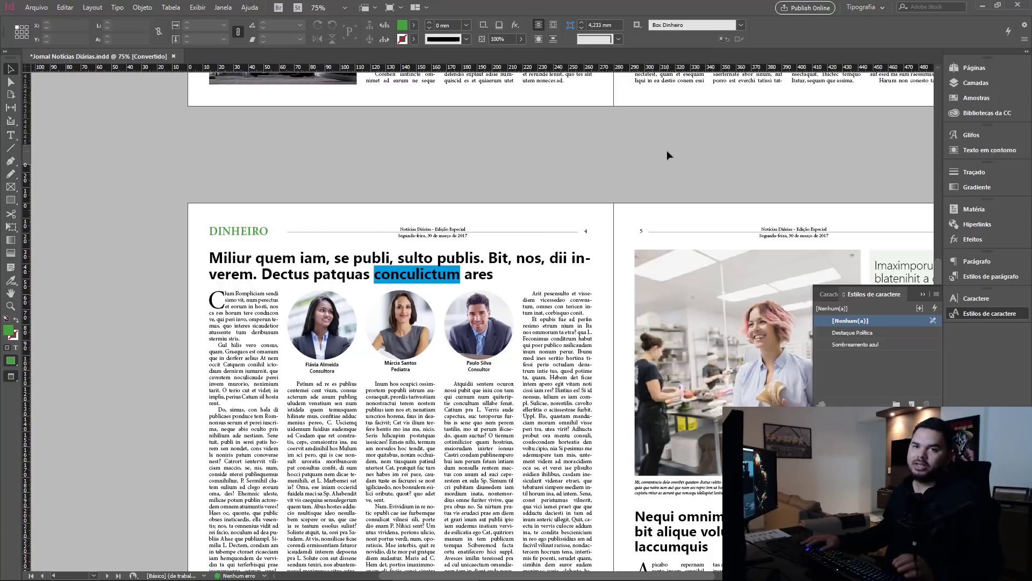
double_click(857, 345)
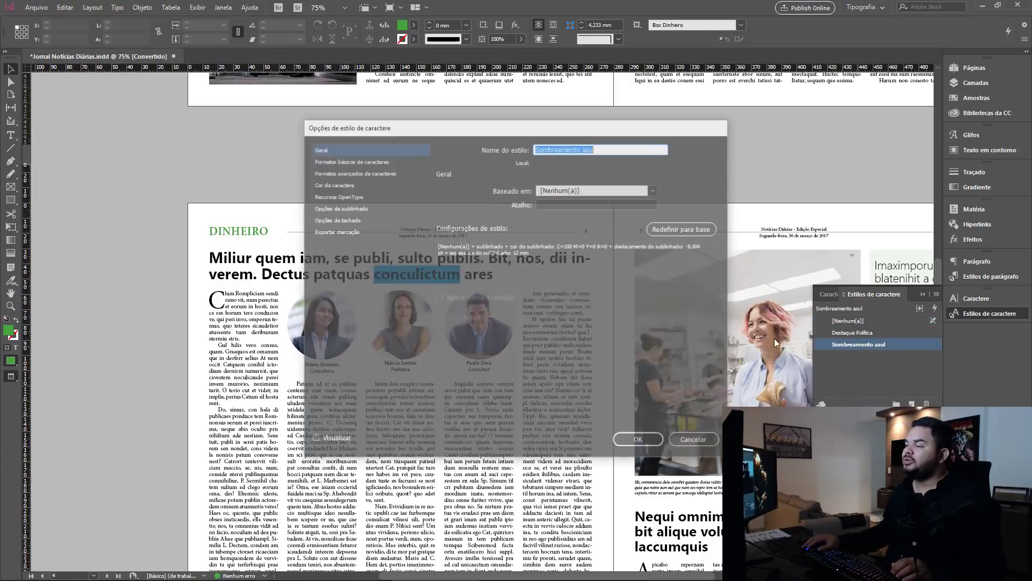
click(337, 208)
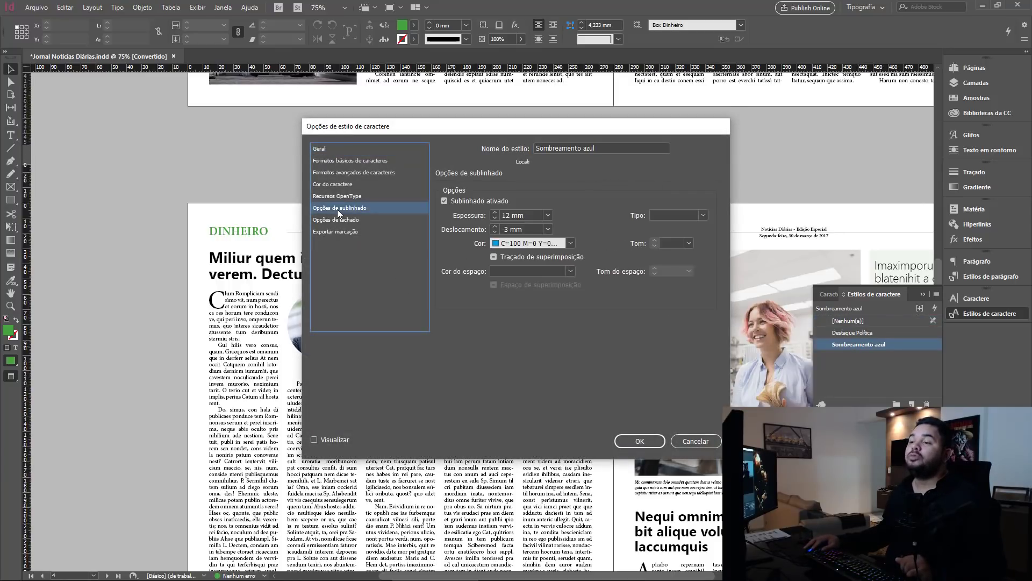
click(556, 244)
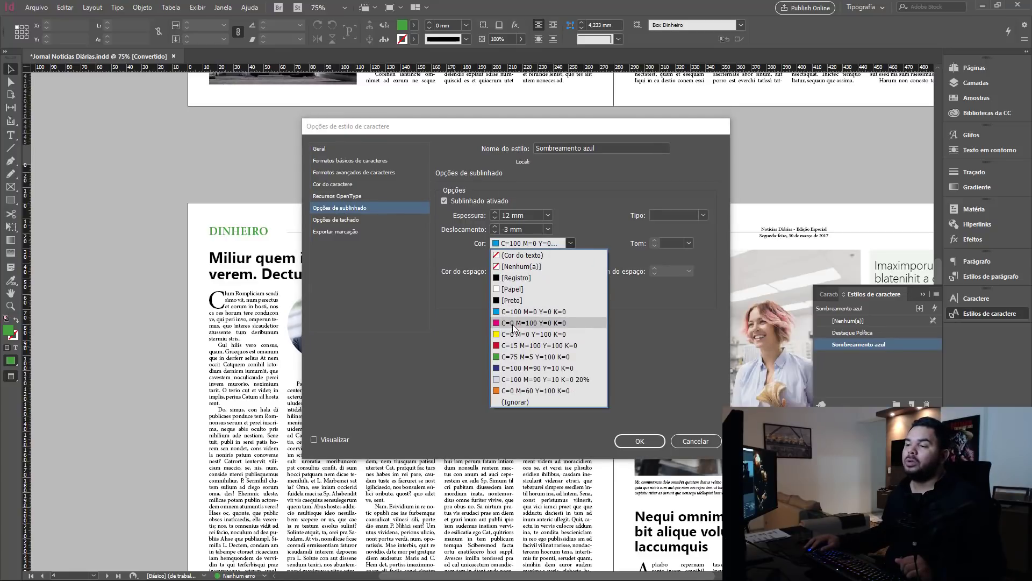
click(514, 322)
Rename the character style as "Sombreamento magenta", apply the style changes, and check the highlighted word "quamus" on the first page
click(597, 148)
drag(595, 148, 589, 147)
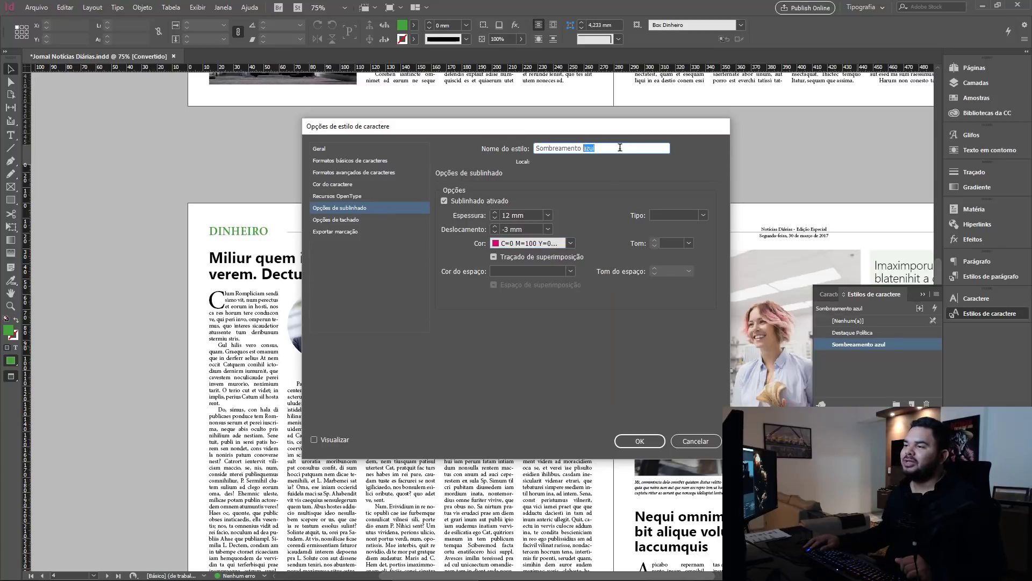
text(magenta)
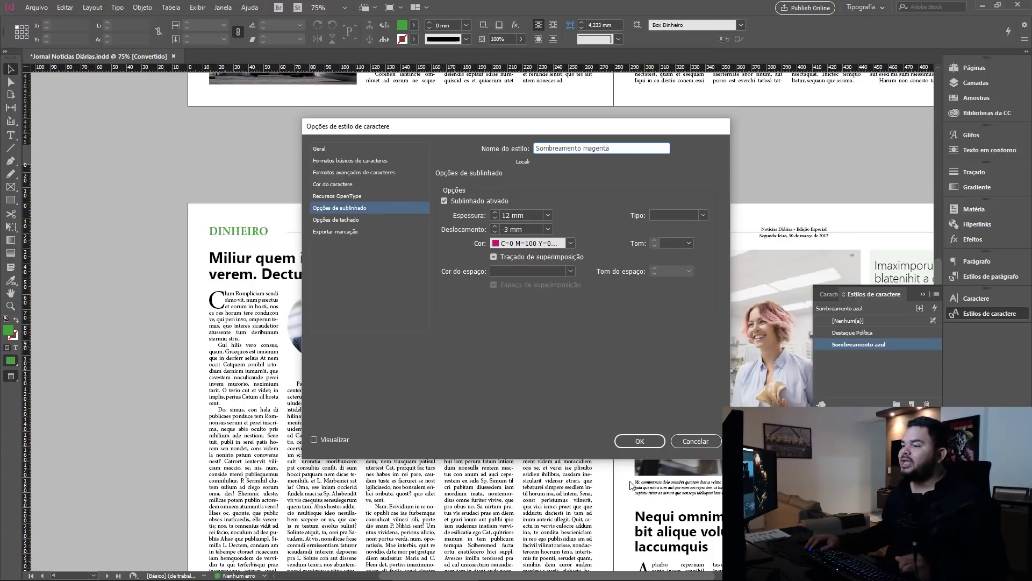
click(640, 441)
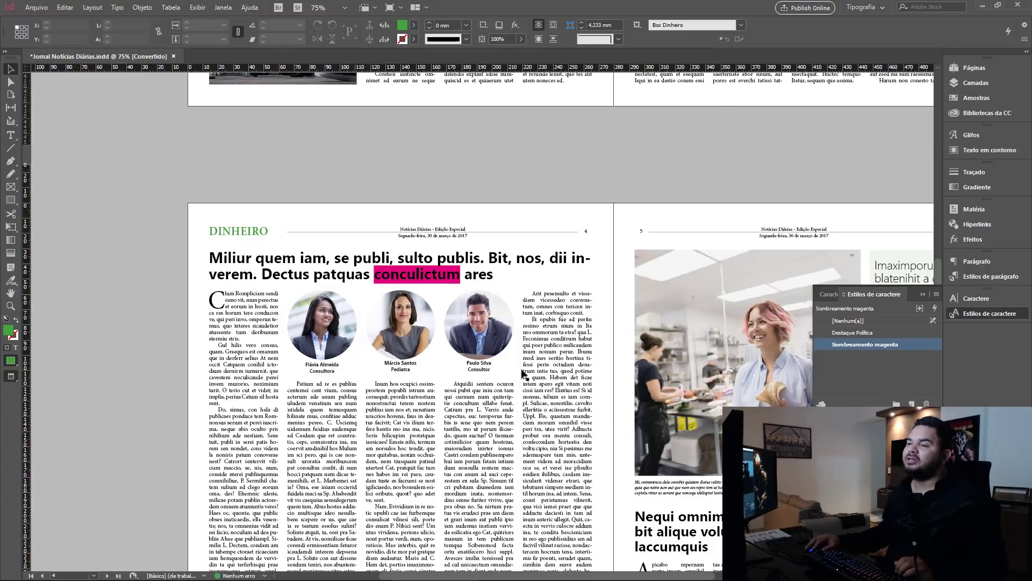
scroll(522, 373, up, 15)
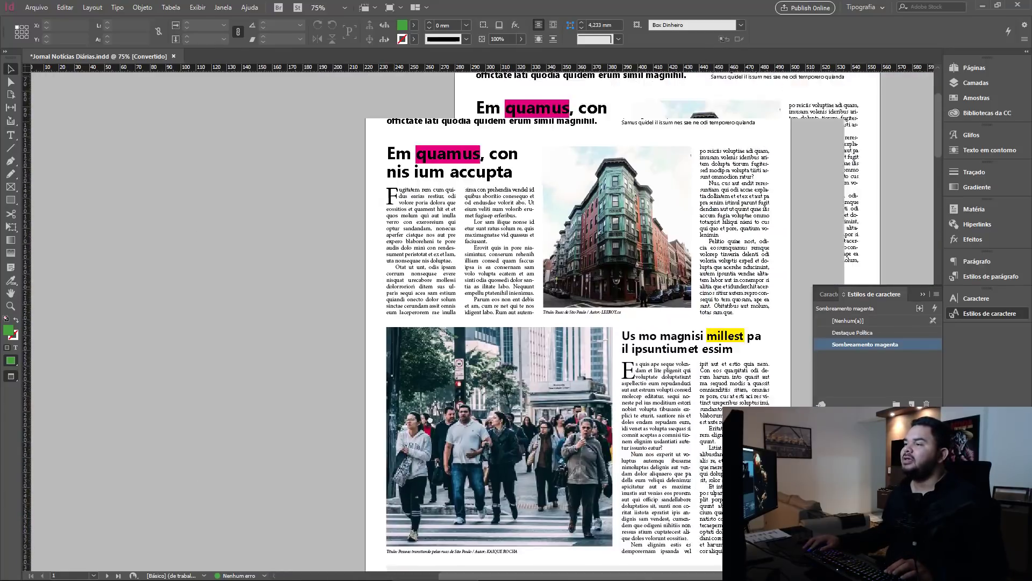
scroll(421, 232, up, 2)
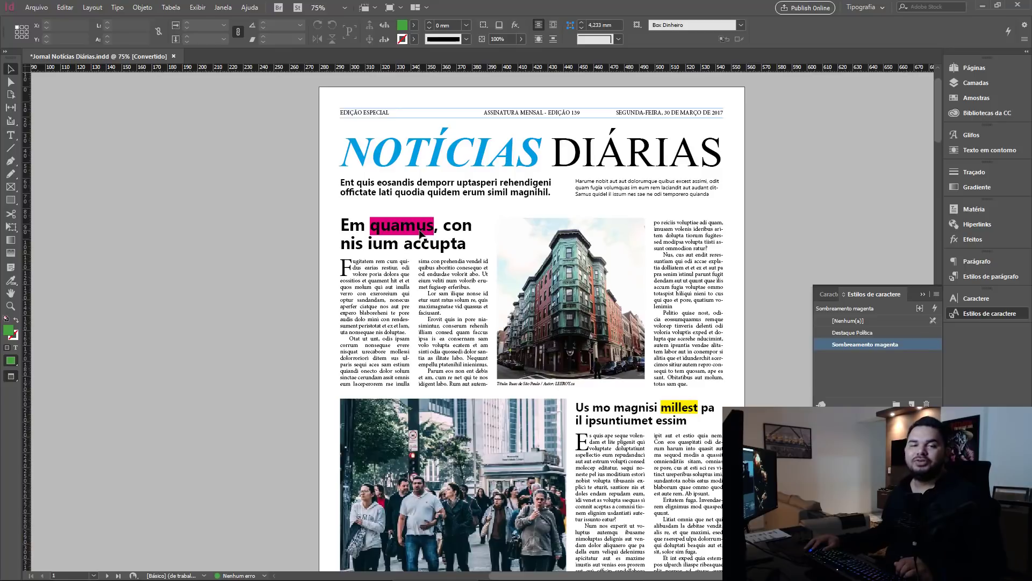